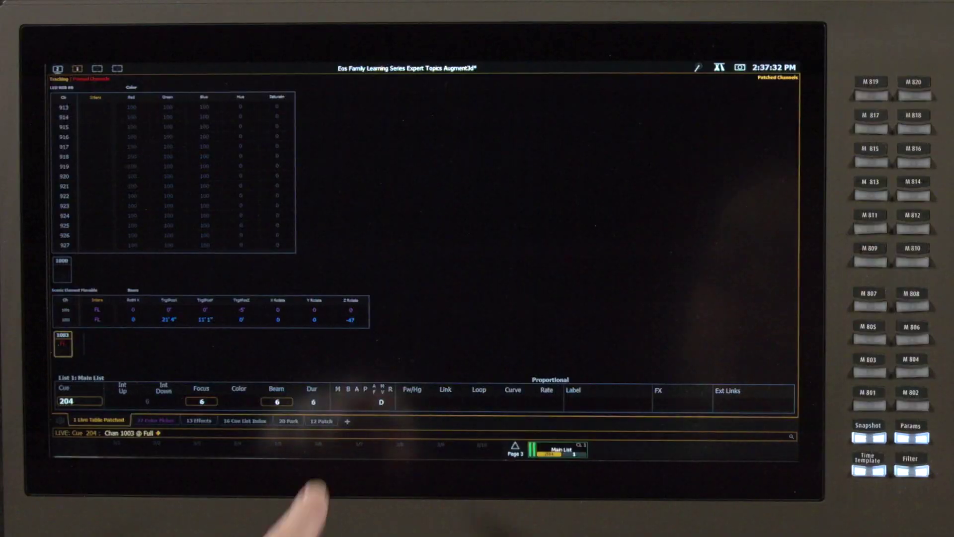
Open the Augment3d display and show its options for exchanging channel locations with magic sheets
click(383, 489)
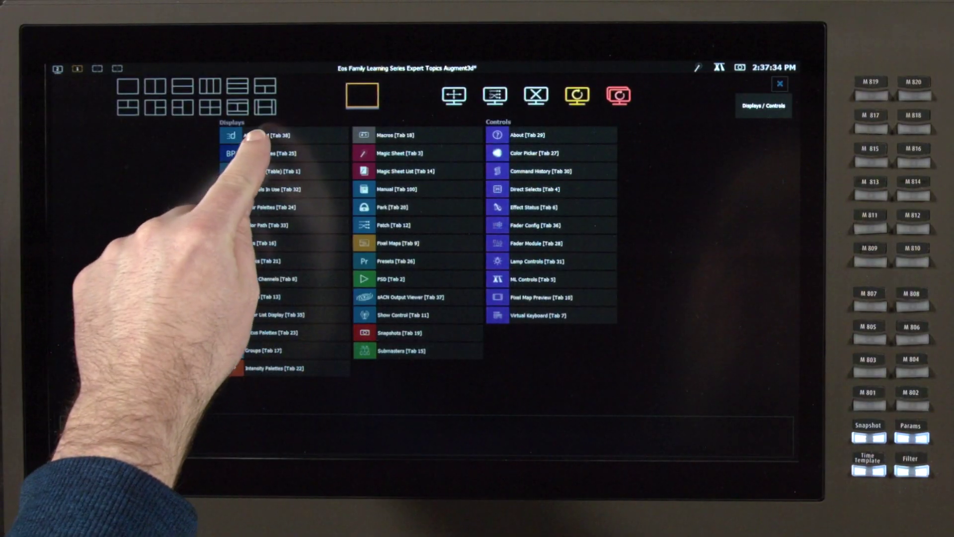
click(254, 135)
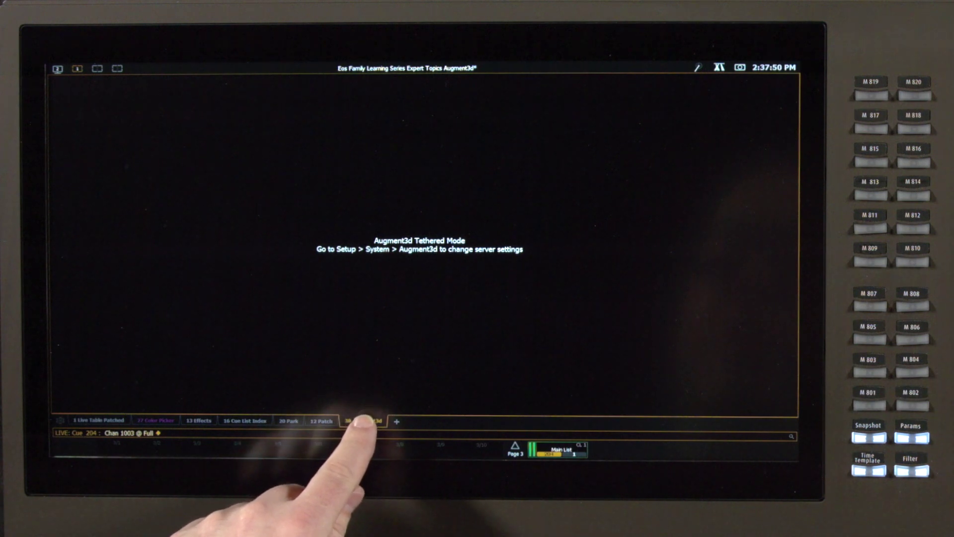
right_click(364, 419)
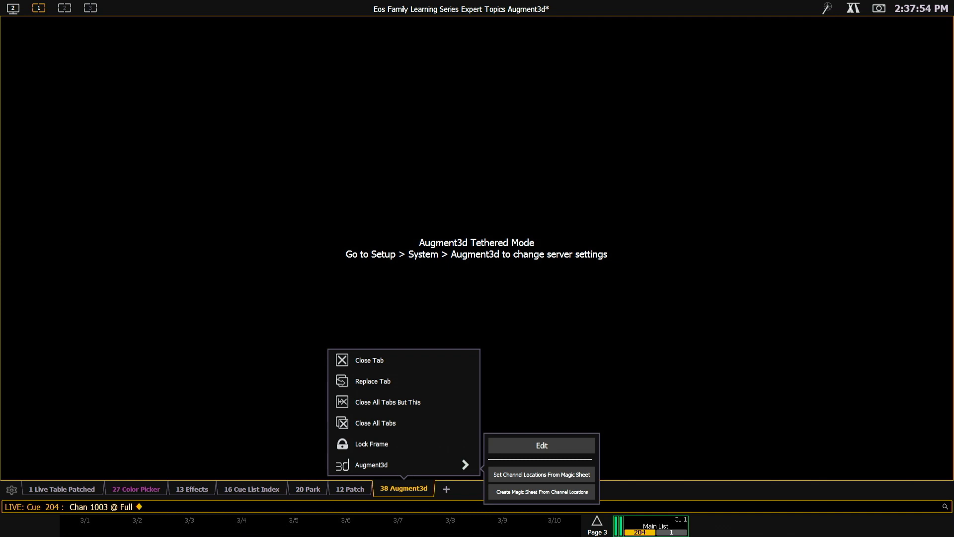
click(541, 474)
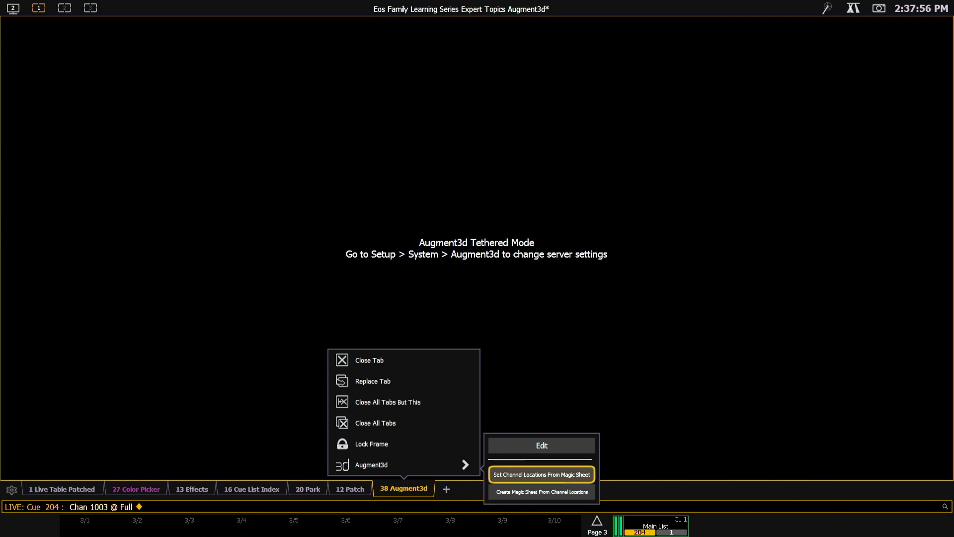
click(541, 491)
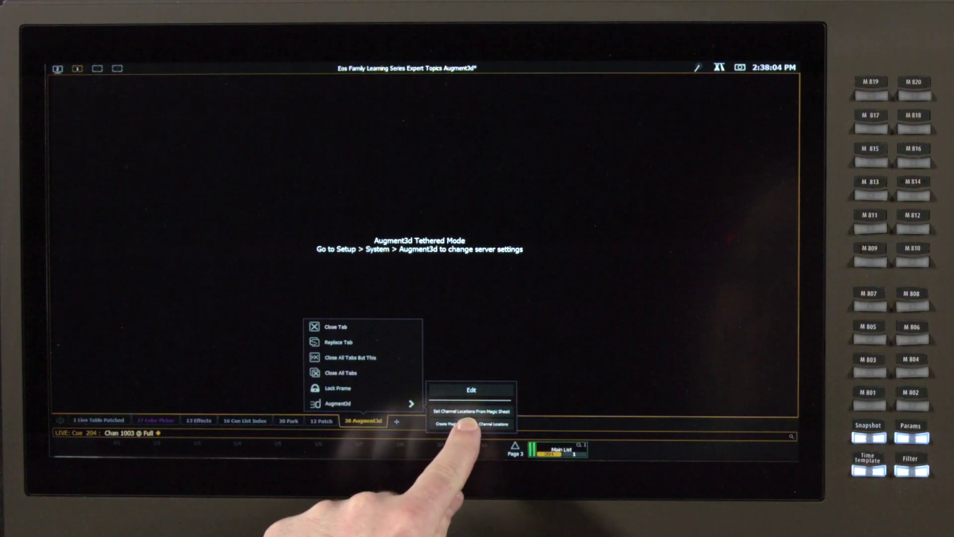
Create magic sheet 401 from the channel locations using the Top-Down view
click(471, 424)
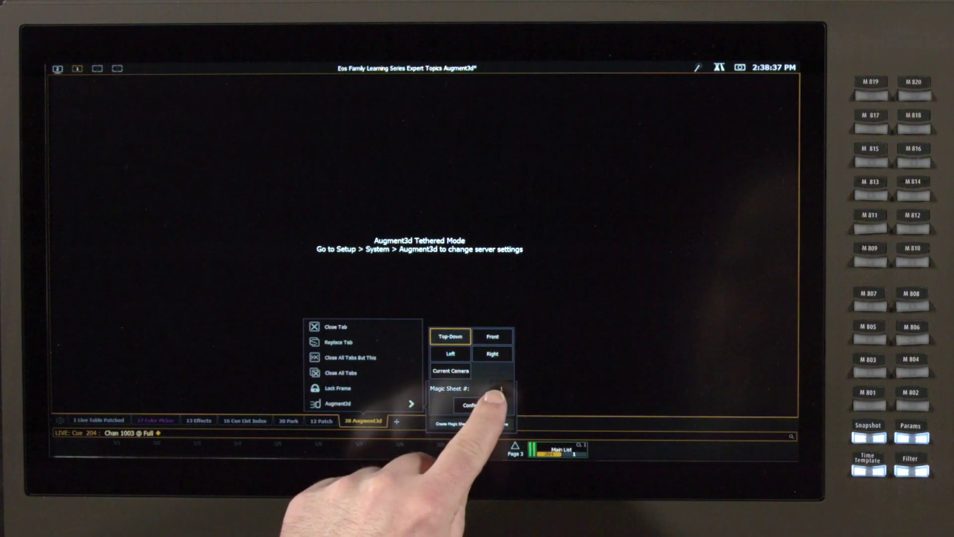
click(579, 444)
click(476, 294)
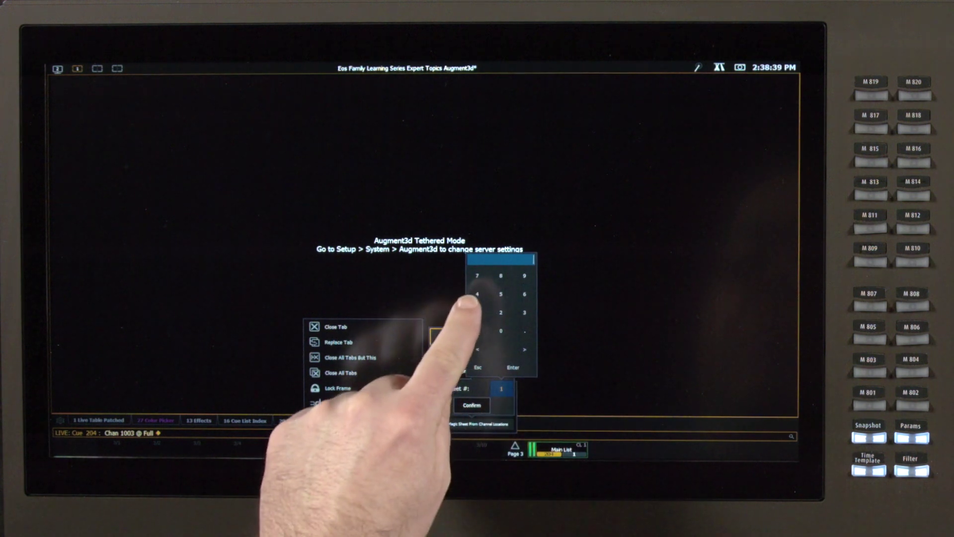
click(501, 331)
click(477, 312)
click(512, 368)
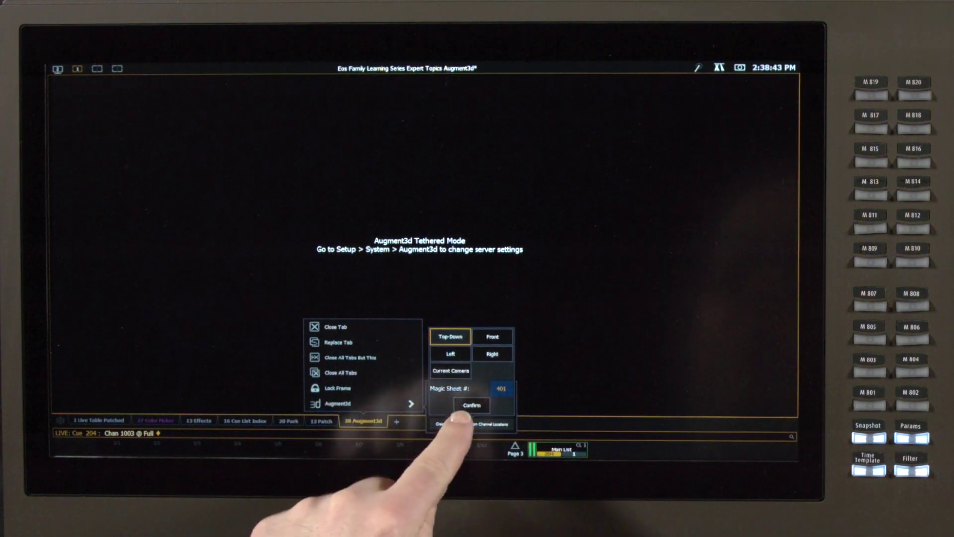
click(472, 405)
click(458, 416)
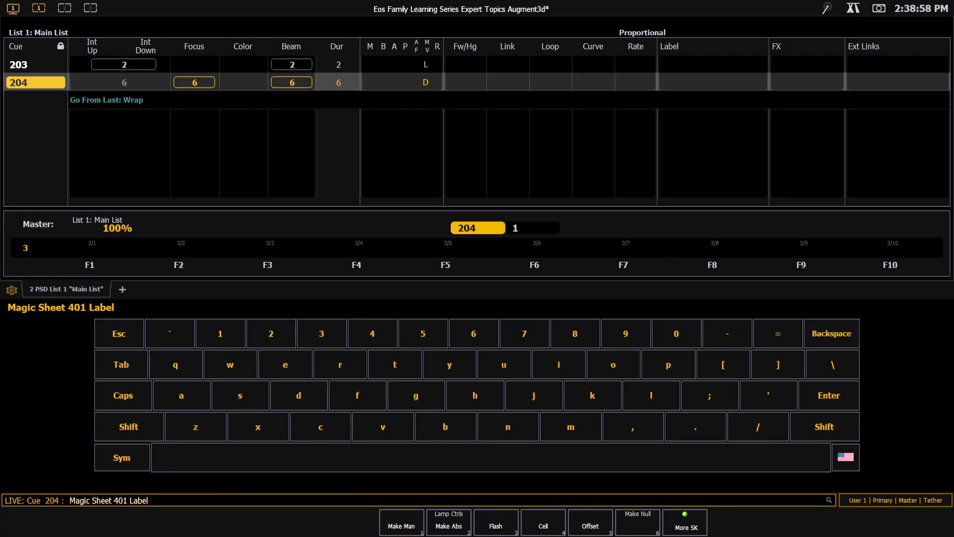
Label magic sheet 401 as "Augment3d Magic Sheet"
click(129, 426)
click(181, 395)
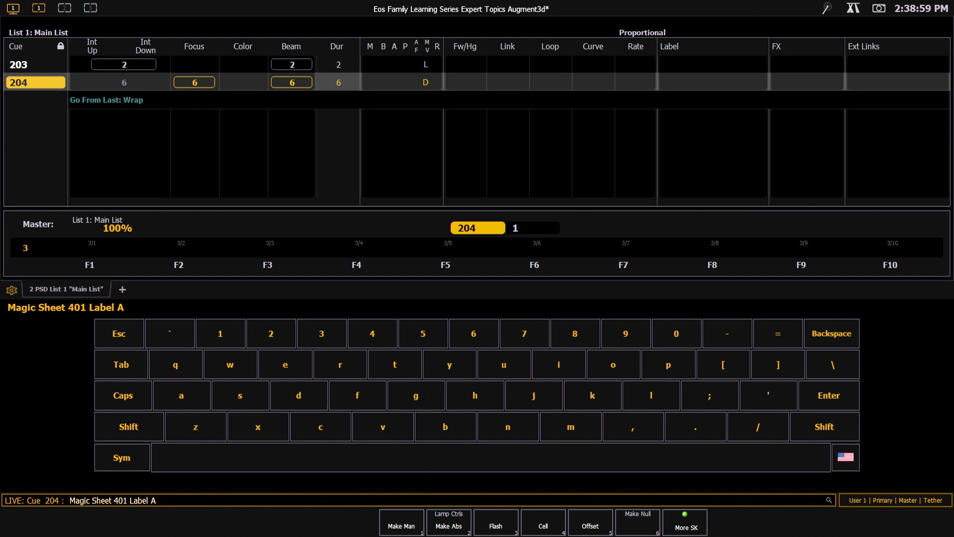
text(ugm)
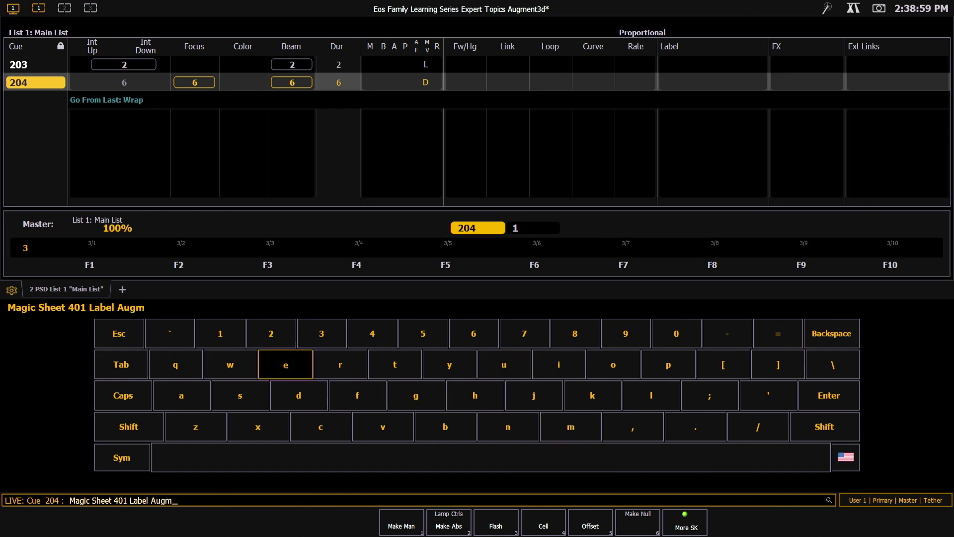
text(en3d Magic Sheet)
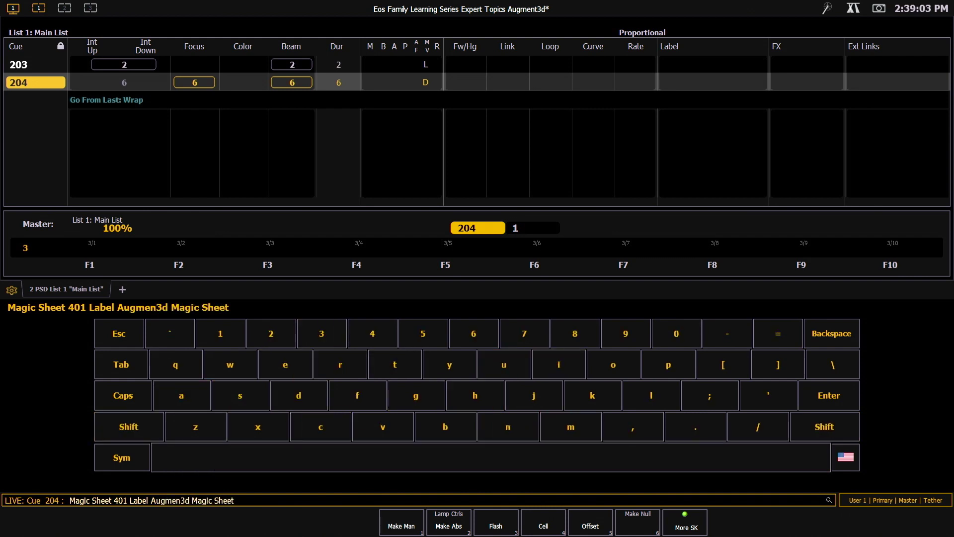
key(Return)
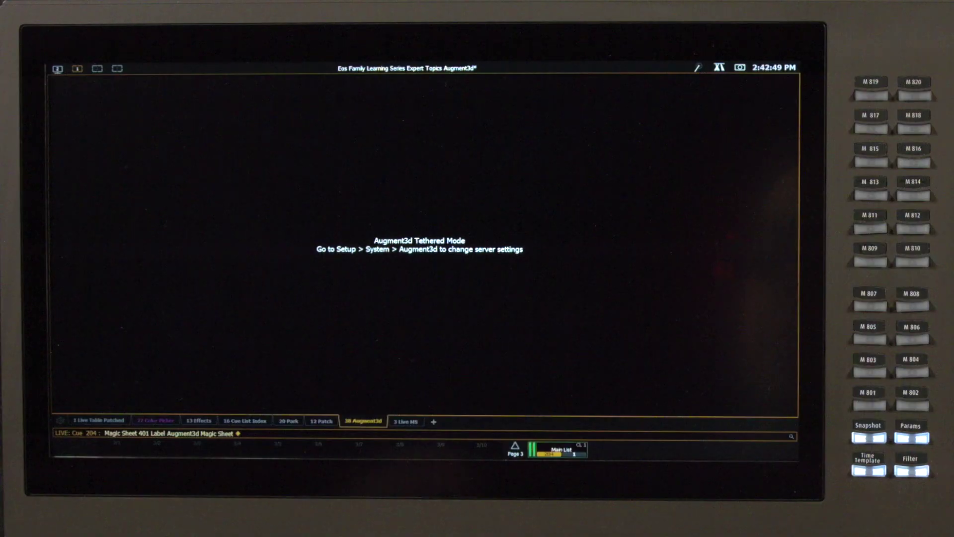
Open magic sheet 401 from the magic sheet browser and enlarge its channel layout
click(405, 423)
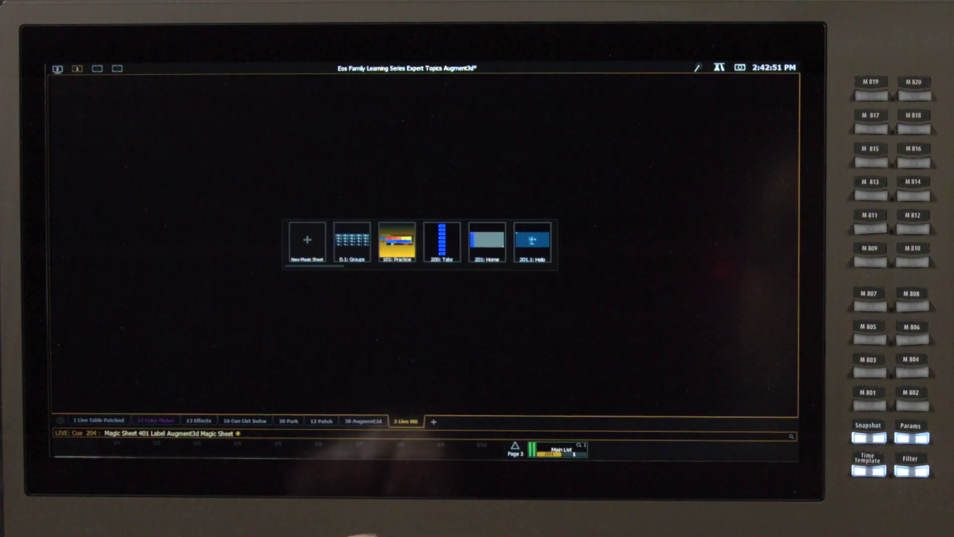
drag(479, 249, 319, 256)
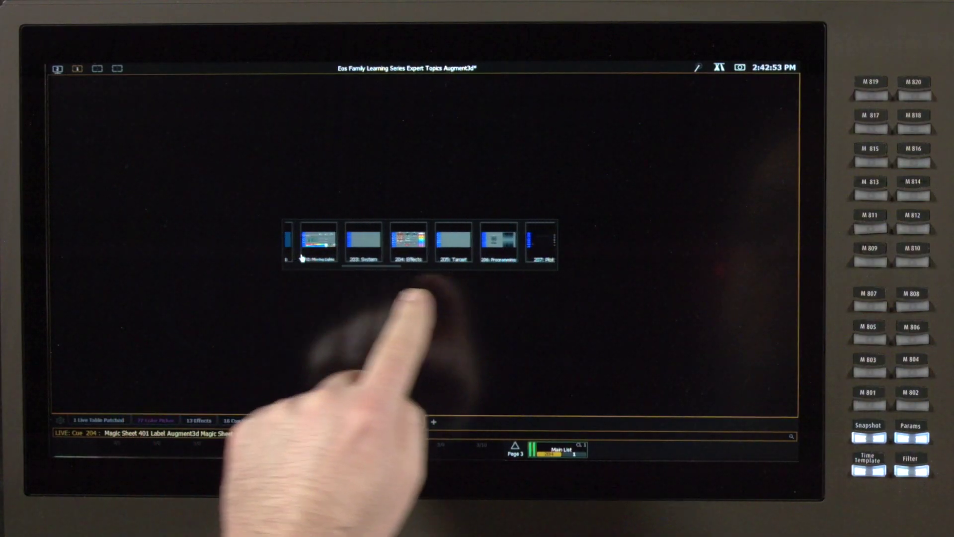
drag(437, 245, 282, 262)
drag(464, 251, 324, 245)
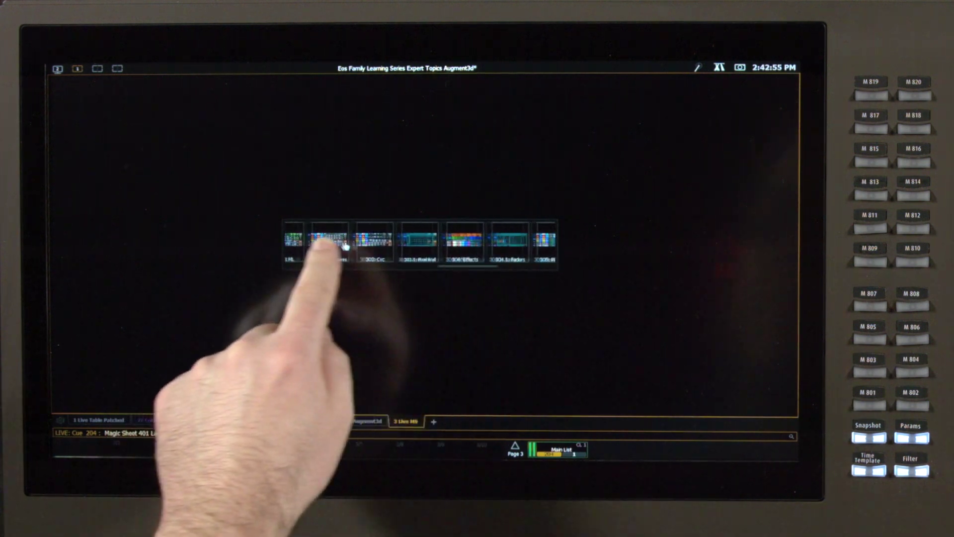
drag(436, 240, 384, 247)
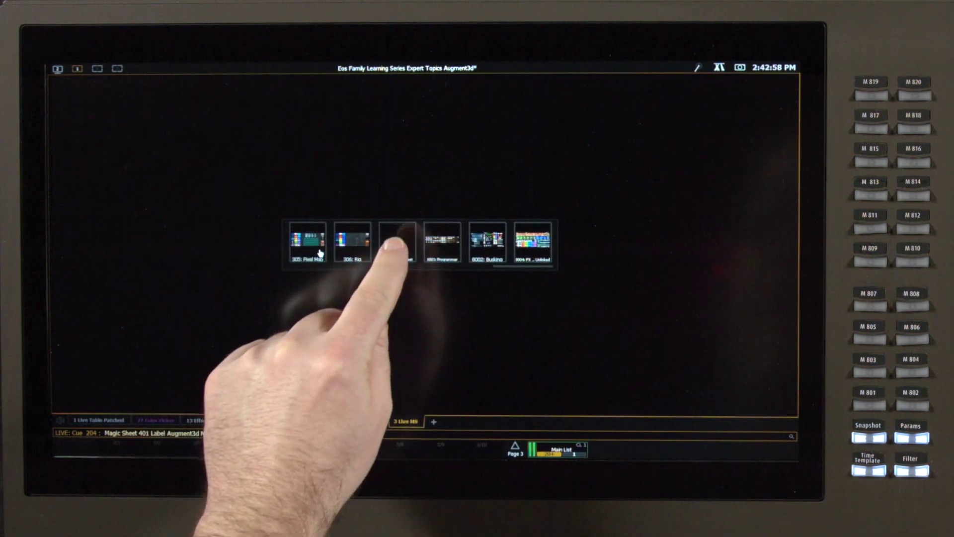
click(395, 246)
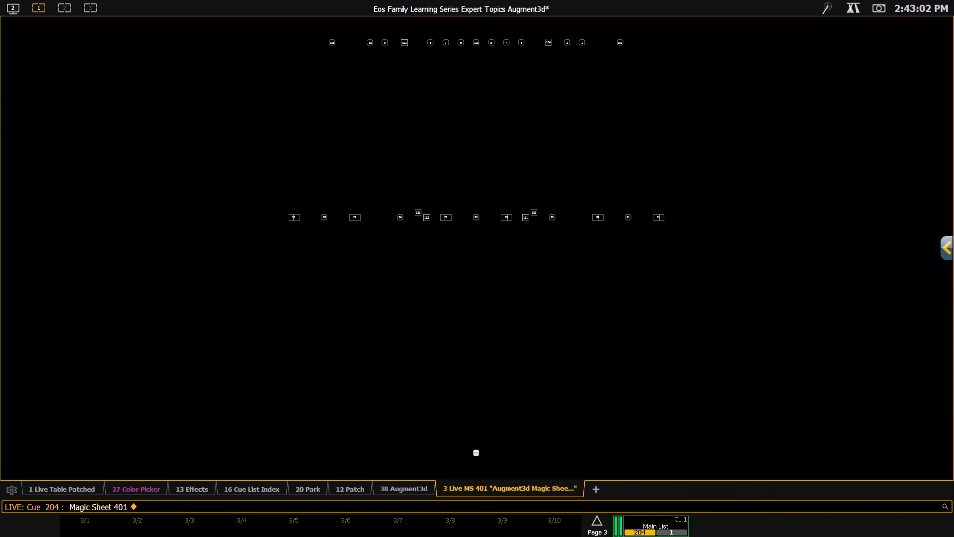
scroll(430, 133, up, 3)
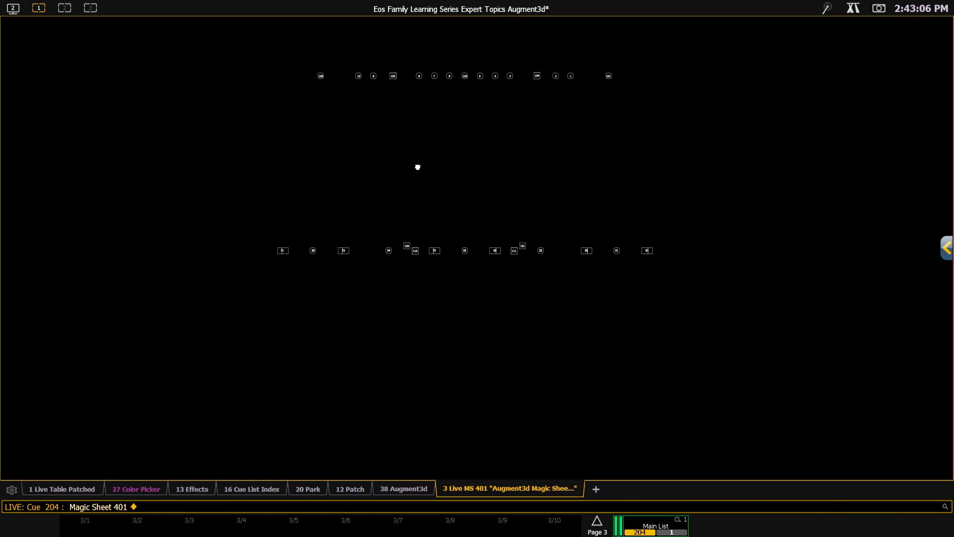
scroll(422, 206, up, 3)
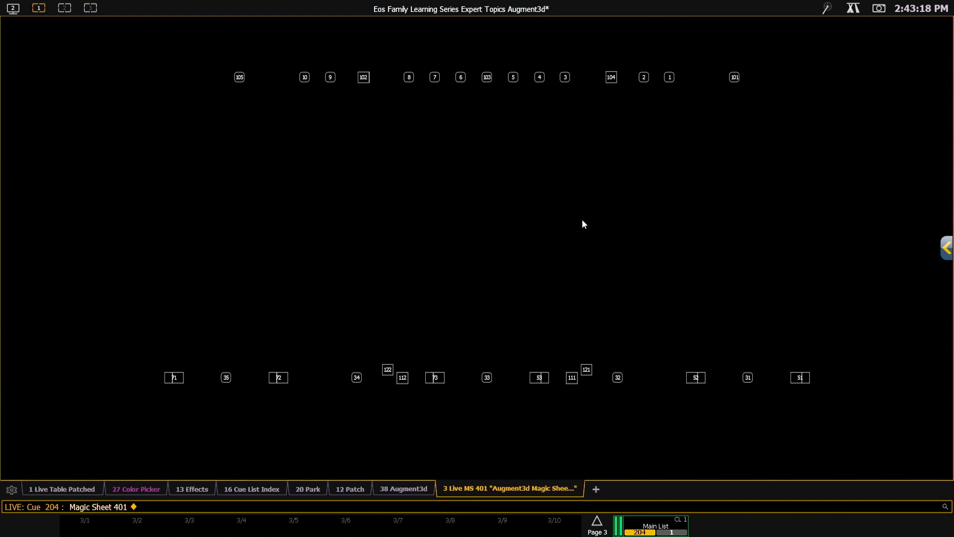
Select the channel 101 object in the magic sheet's edit mode, then leave editing
click(946, 246)
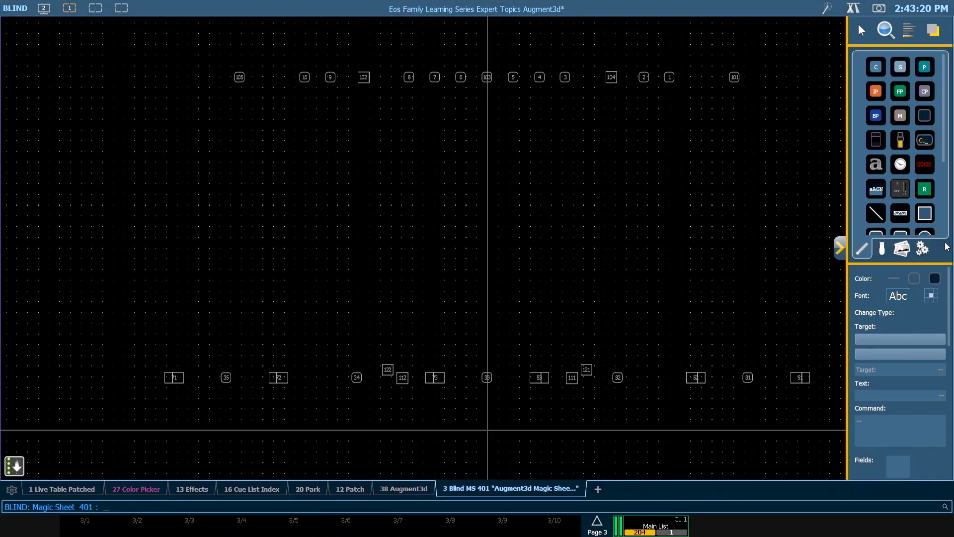
drag(713, 62, 756, 109)
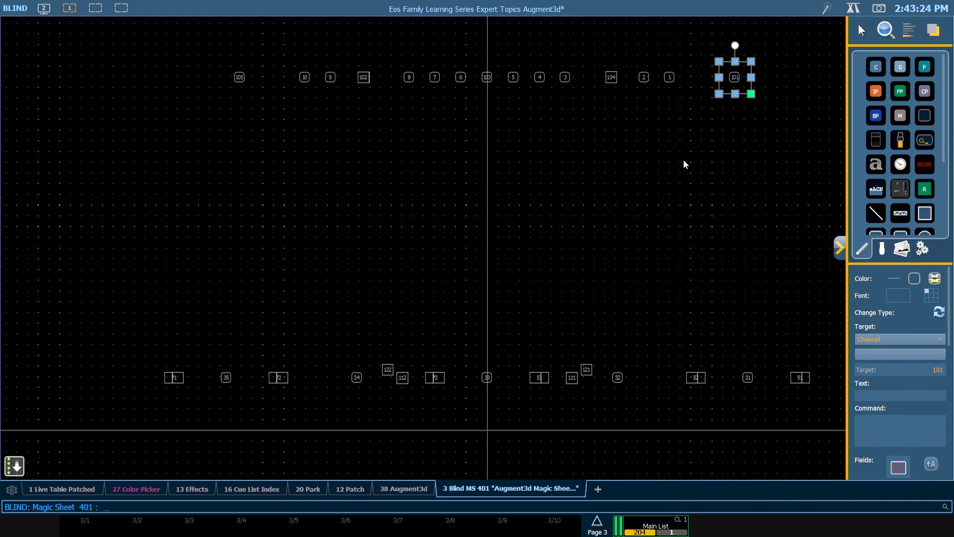
click(840, 246)
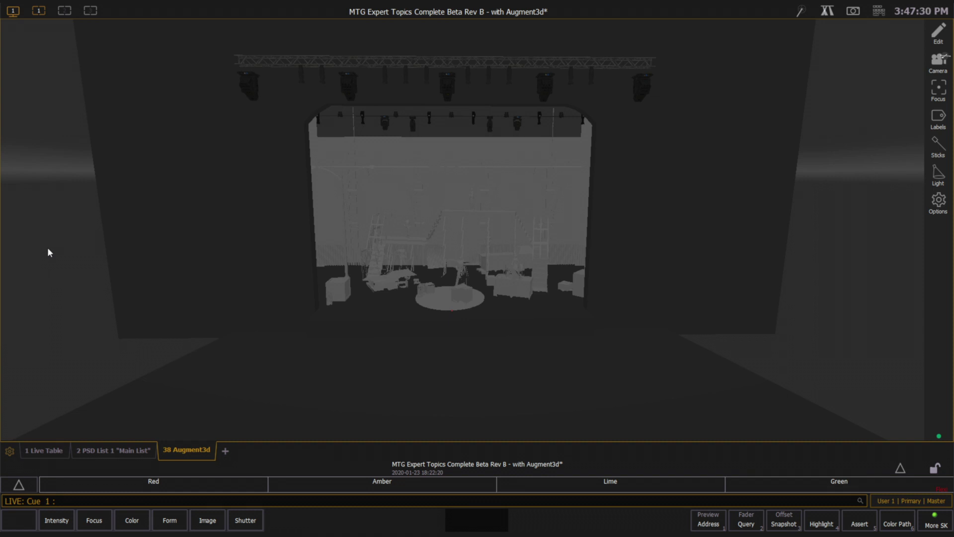
Move the Augment3d tab to the first position, then enter and exit Limited Expand Mode
drag(186, 450, 9, 450)
click(9, 451)
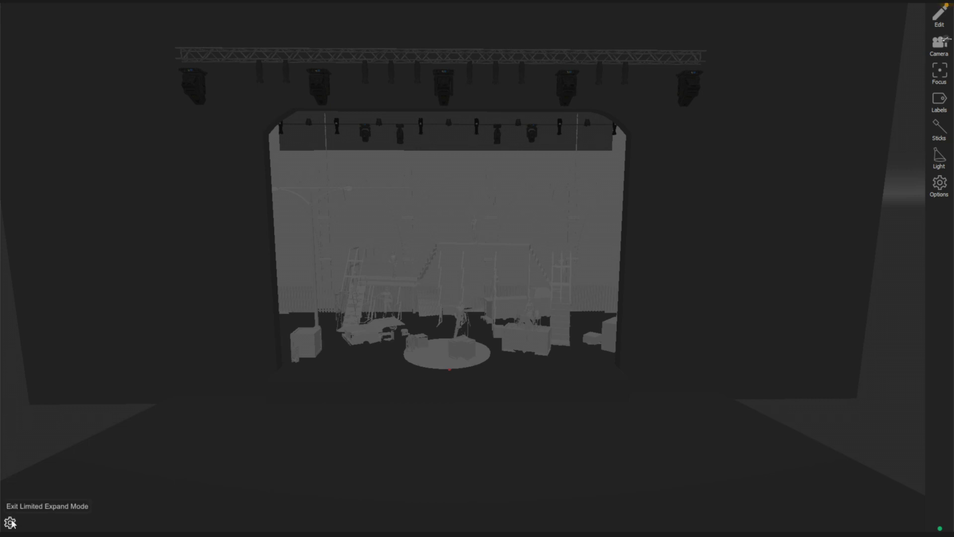
click(49, 507)
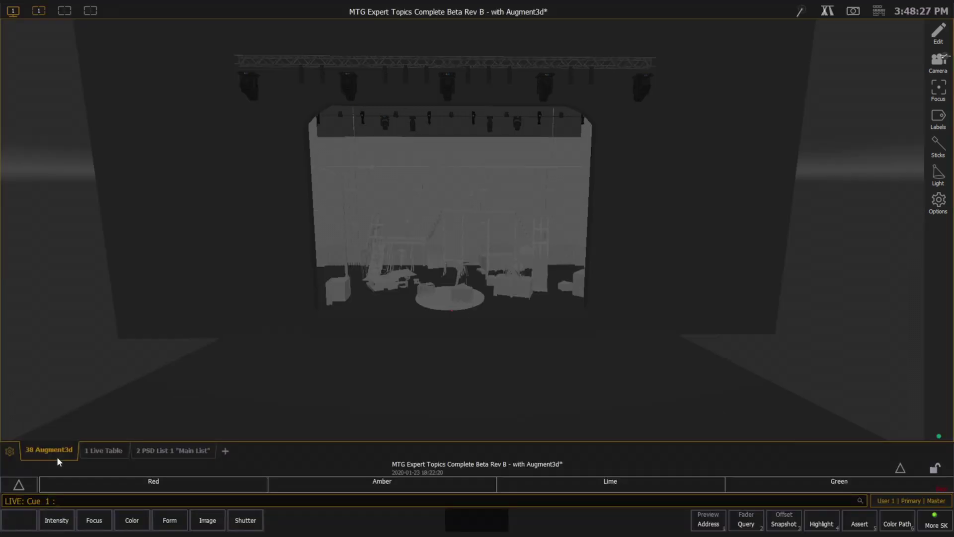